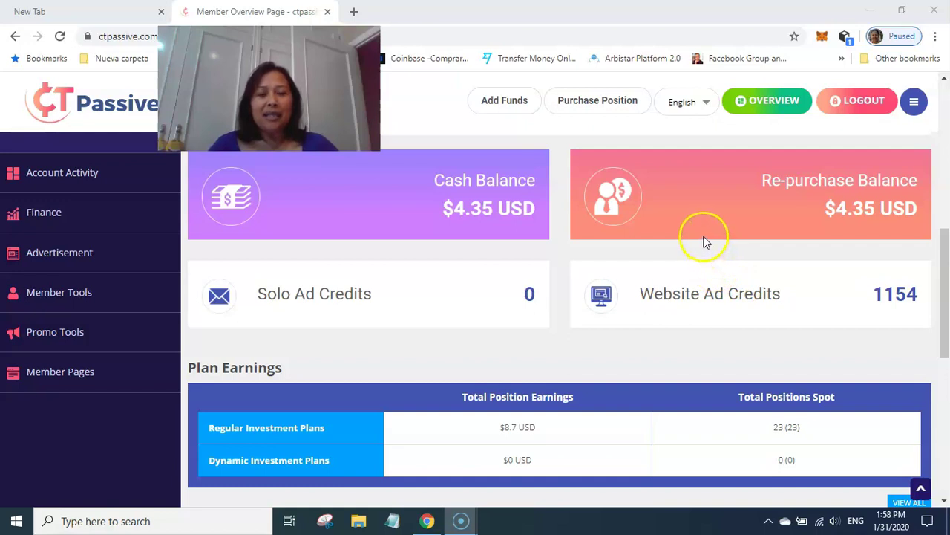
pyautogui.scroll(-2, 706, 241)
pyautogui.scroll(-1, 707, 240)
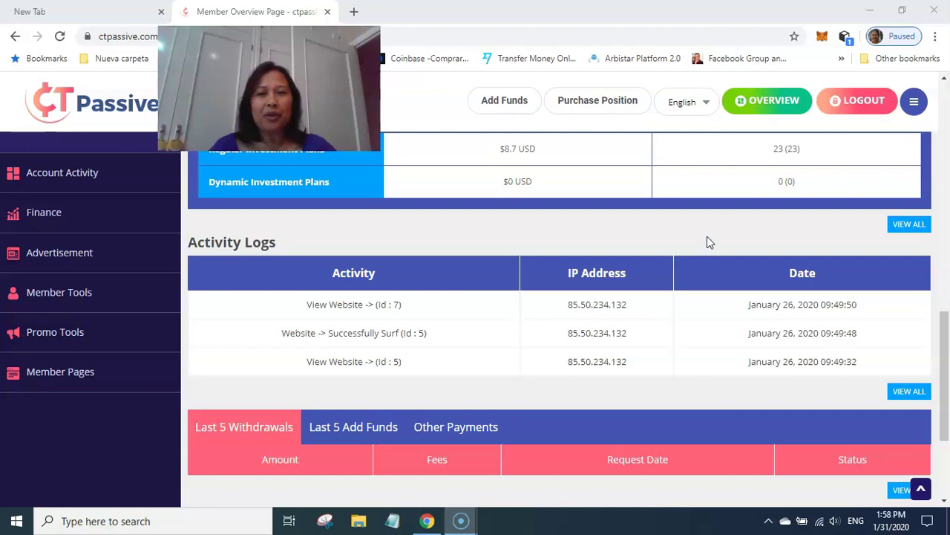
pyautogui.scroll(-1, 707, 236)
pyautogui.scroll(-1, 708, 238)
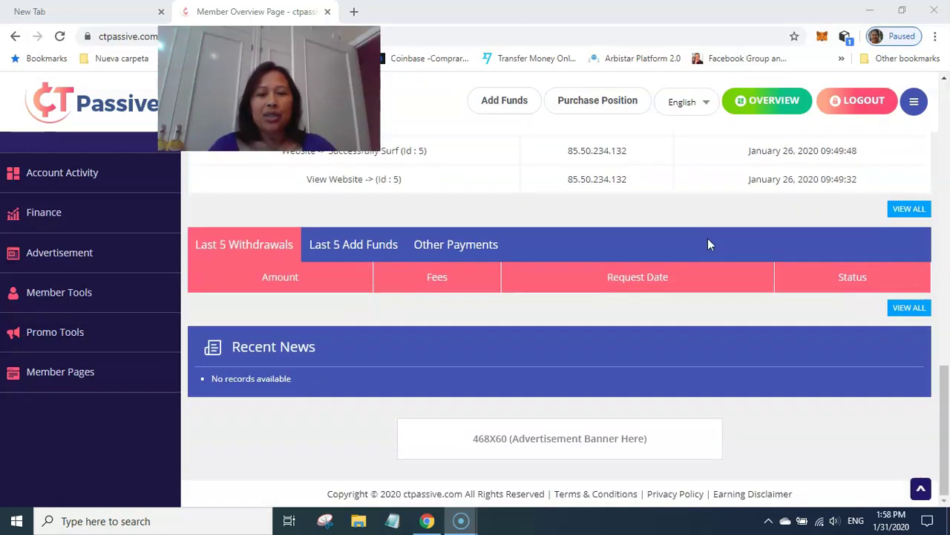
pyautogui.scroll(2, 708, 239)
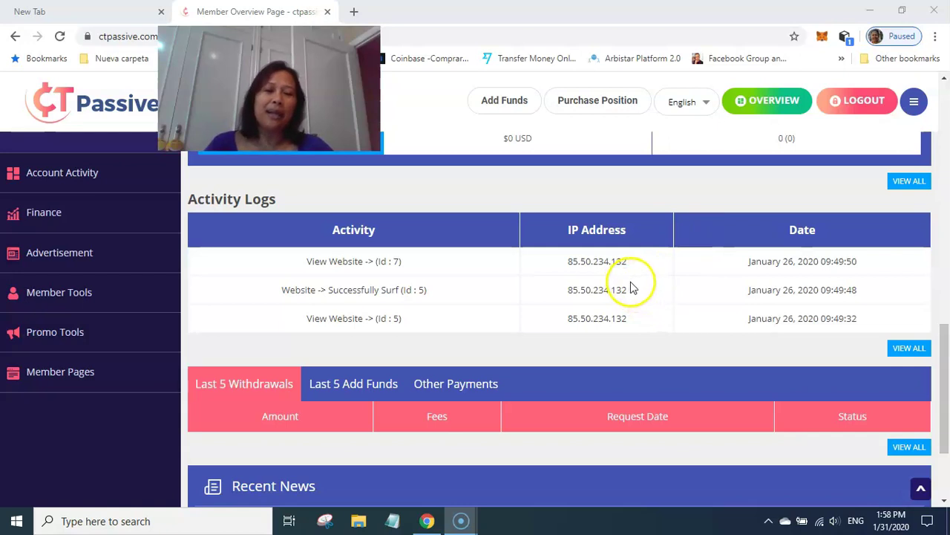
pyautogui.scroll(2, 631, 290)
pyautogui.scroll(2, 634, 288)
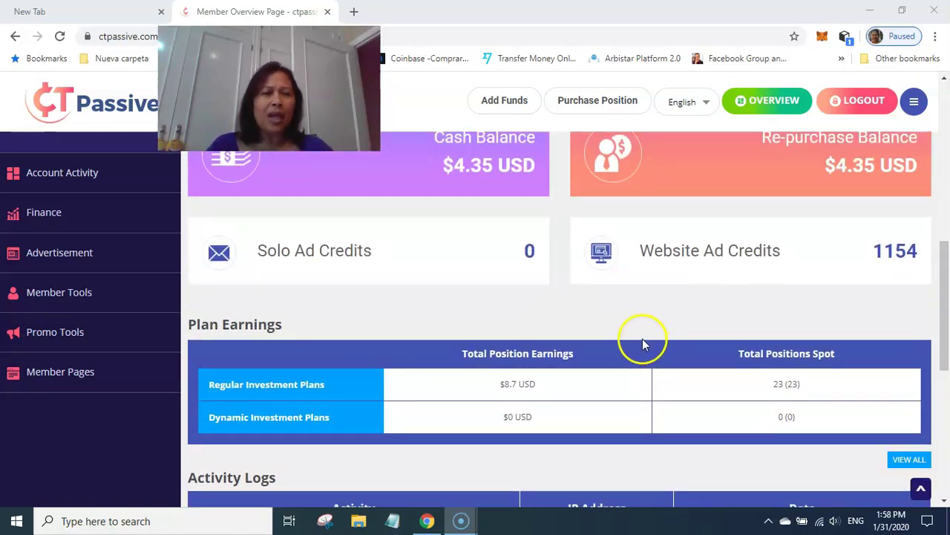
pyautogui.scroll(2, 603, 331)
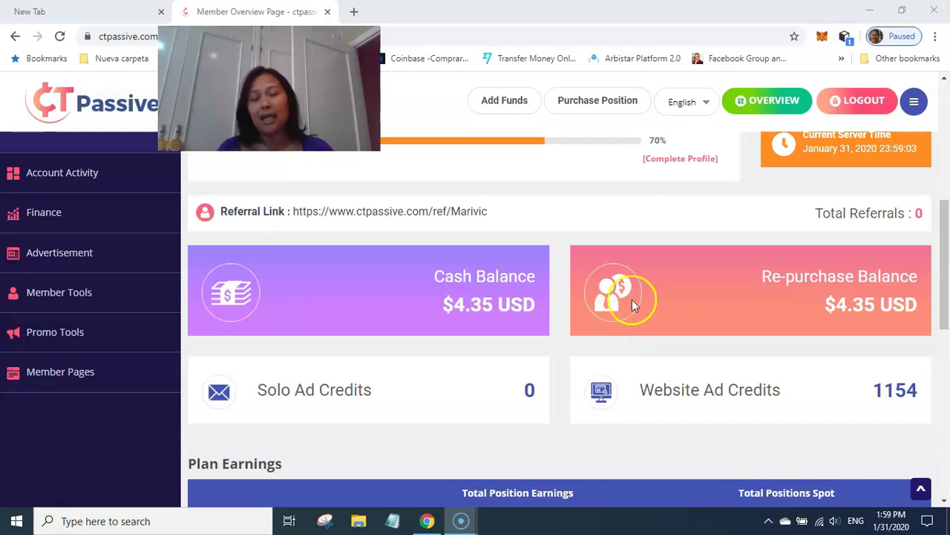
pyautogui.scroll(-2, 632, 280)
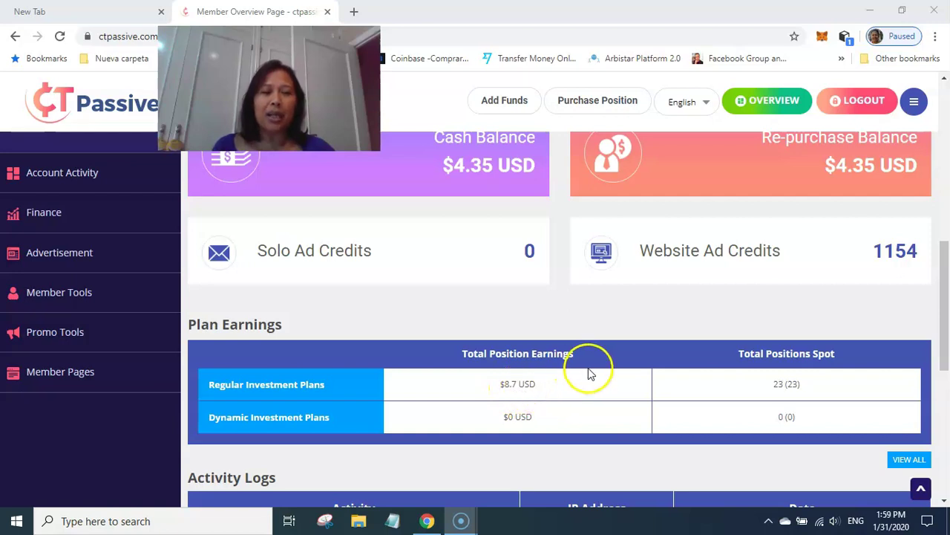
pyautogui.scroll(3, 588, 373)
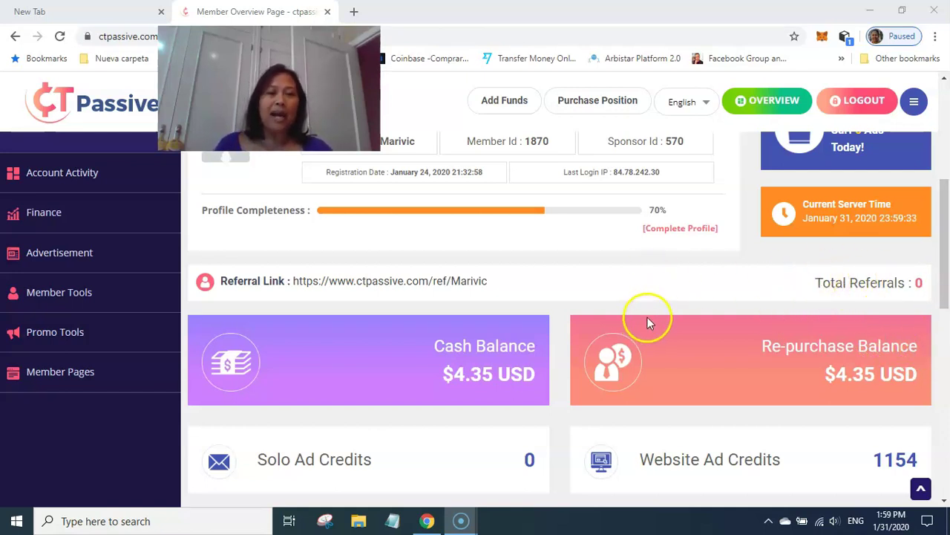
pyautogui.scroll(-1, 643, 312)
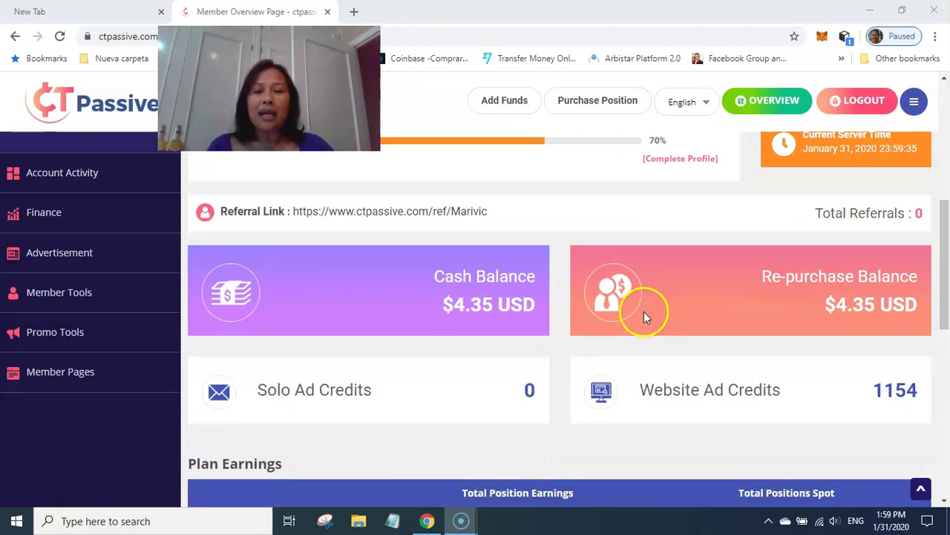
pyautogui.scroll(1, 644, 311)
pyautogui.scroll(-1, 644, 316)
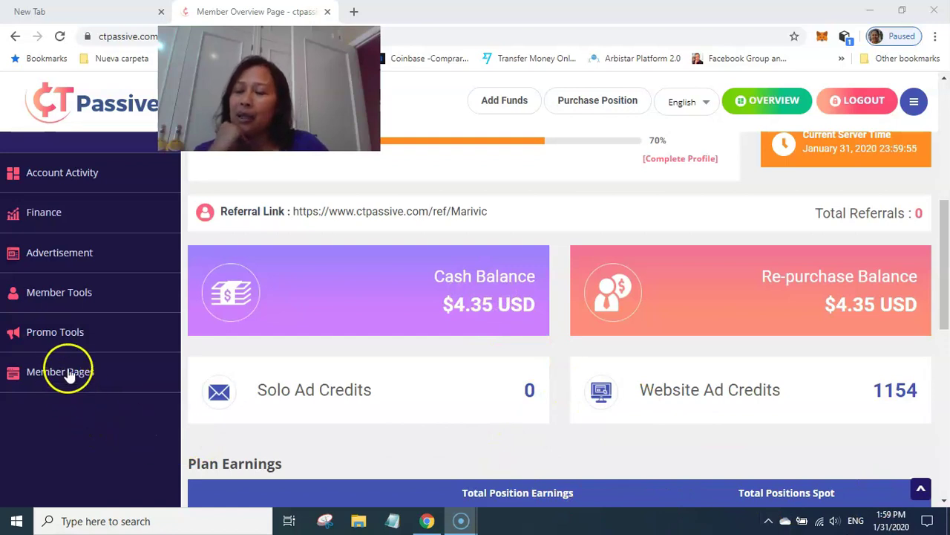
# Go to the Balance Transfer page from the finance menu.
pyautogui.click(70, 221)
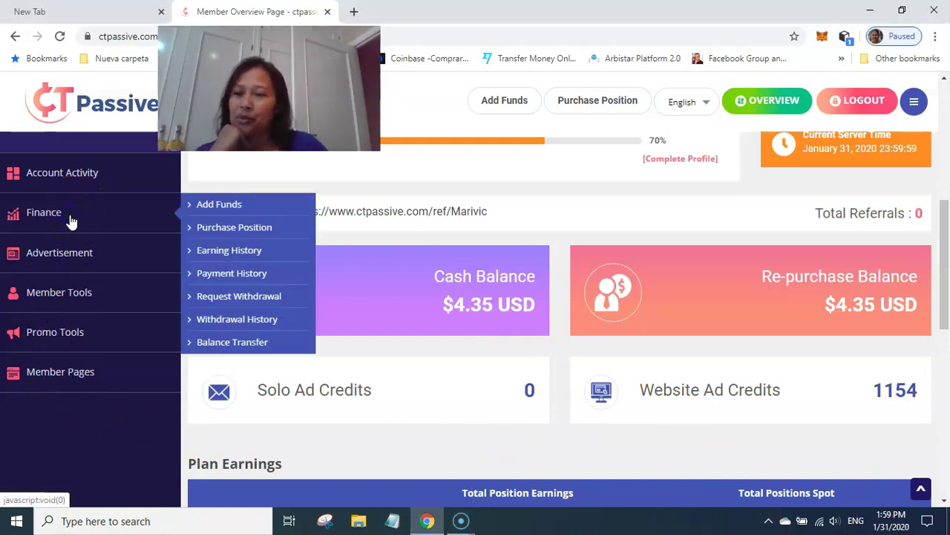
pyautogui.click(222, 344)
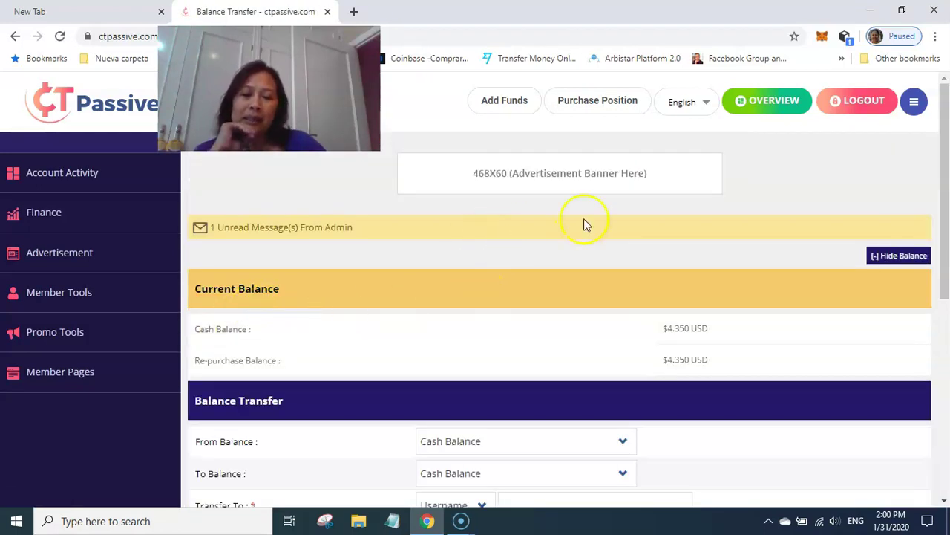
pyautogui.scroll(-2, 566, 254)
pyautogui.scroll(2, 602, 255)
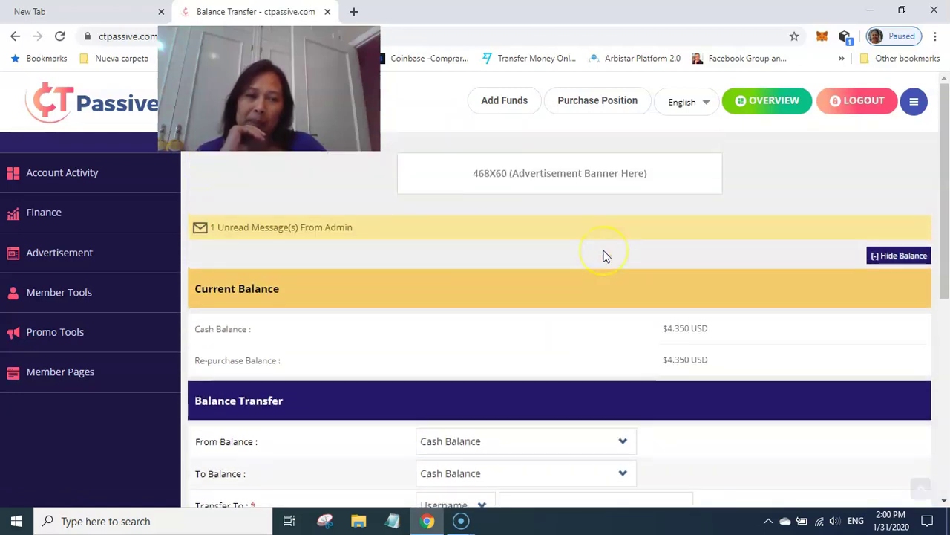
pyautogui.scroll(-1, 602, 256)
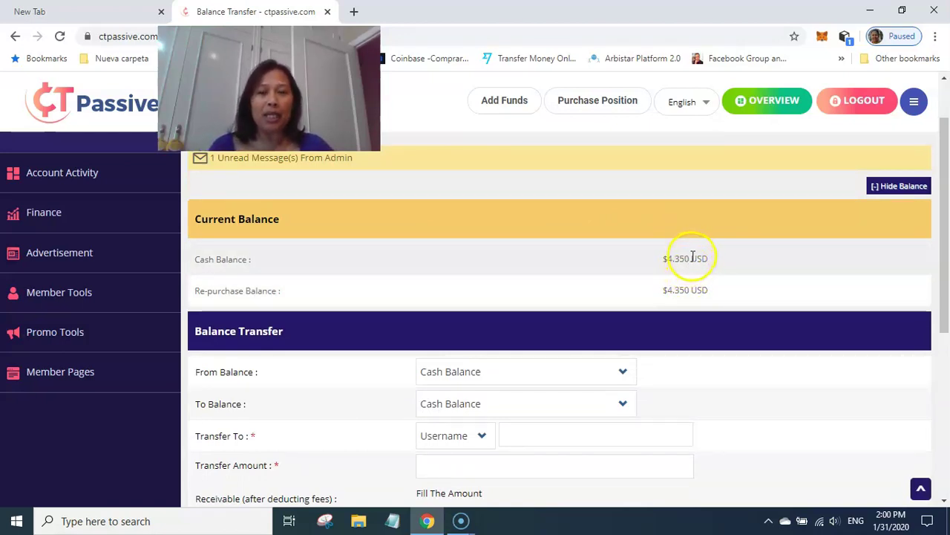
pyautogui.scroll(-1, 695, 256)
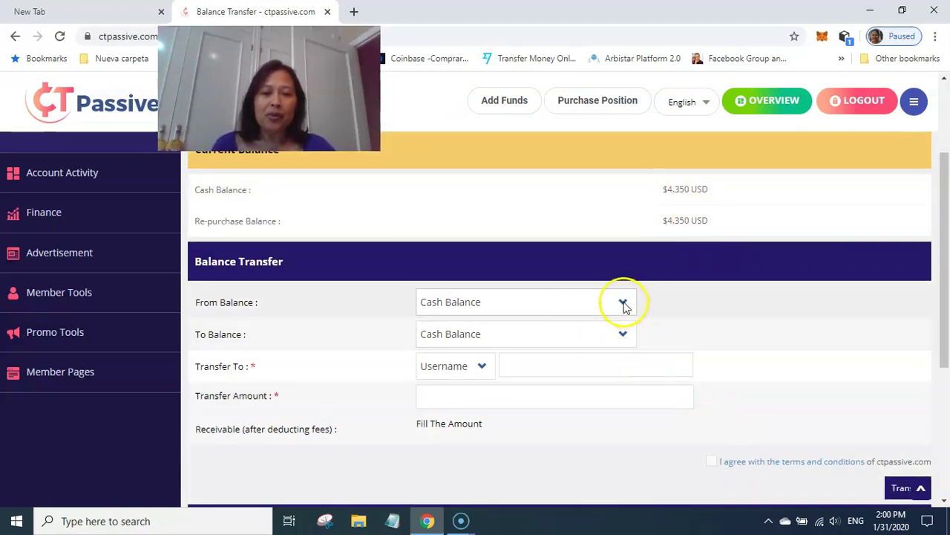
# Set both From and To balance to Cash Balance and identify the recipient by Member Id.
pyautogui.click(623, 300)
pyautogui.click(605, 321)
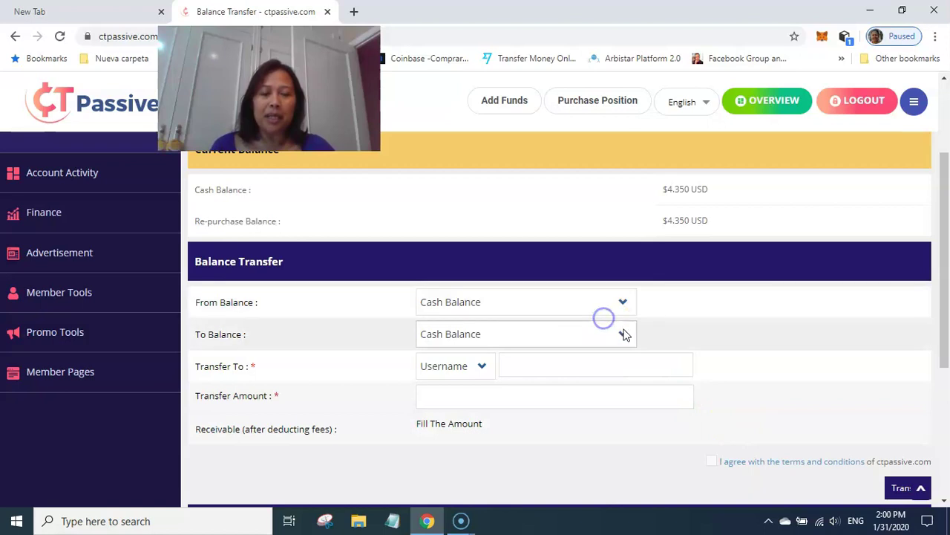
pyautogui.click(622, 335)
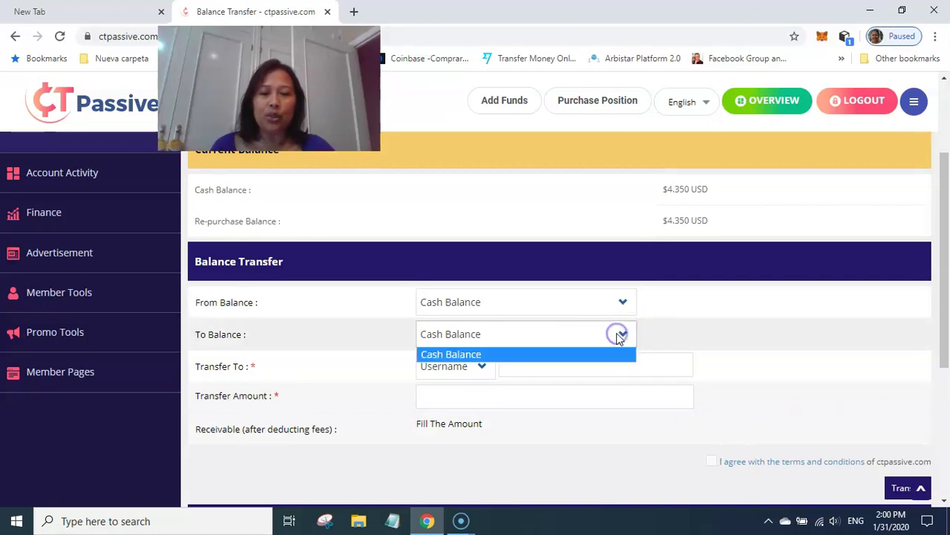
pyautogui.click(508, 354)
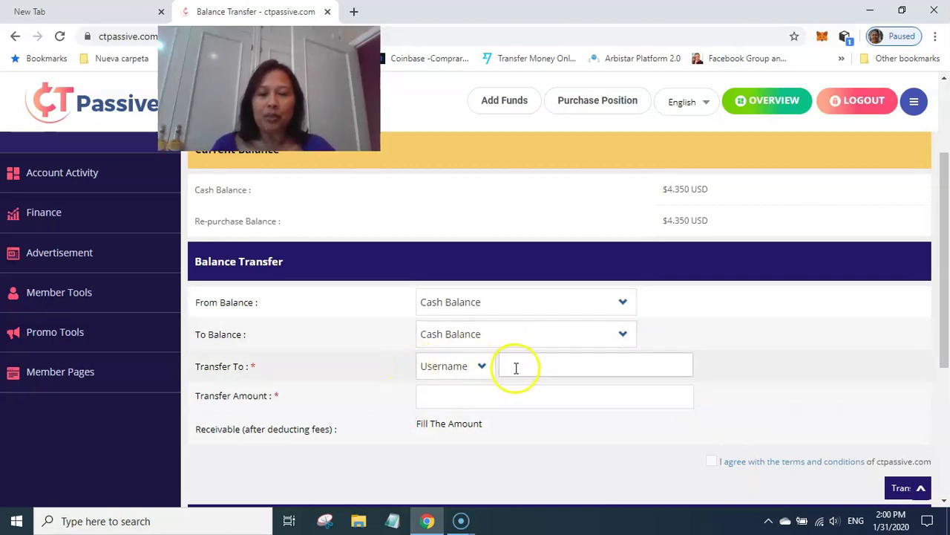
pyautogui.click(481, 368)
pyautogui.click(479, 399)
pyautogui.click(540, 366)
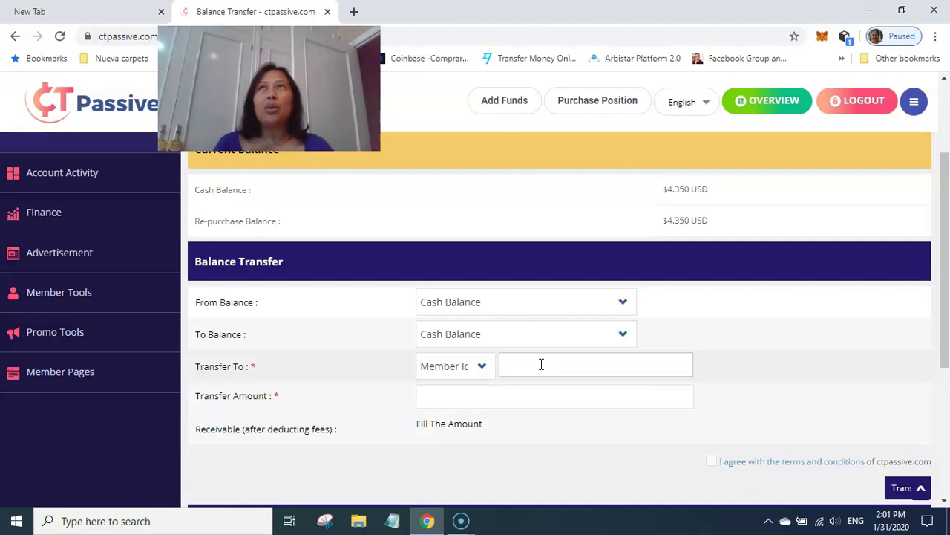
# Paste the recipient's member ID into the Member Id field.
pyautogui.click(443, 392)
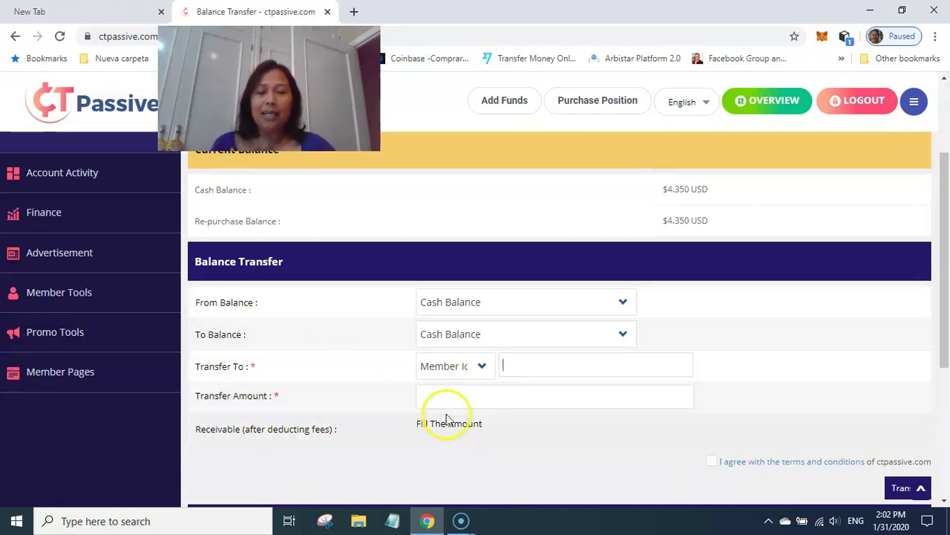
pyautogui.rightClick(509, 361)
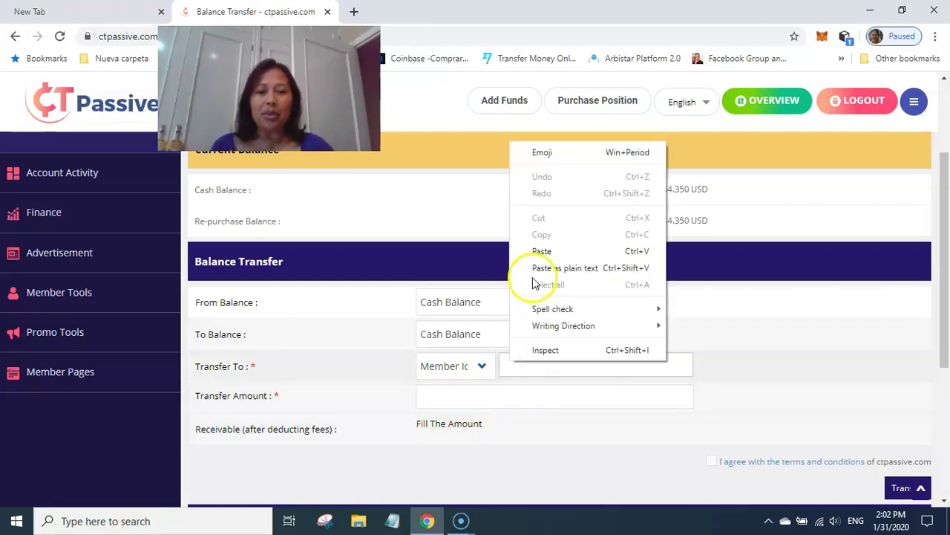
pyautogui.click(541, 251)
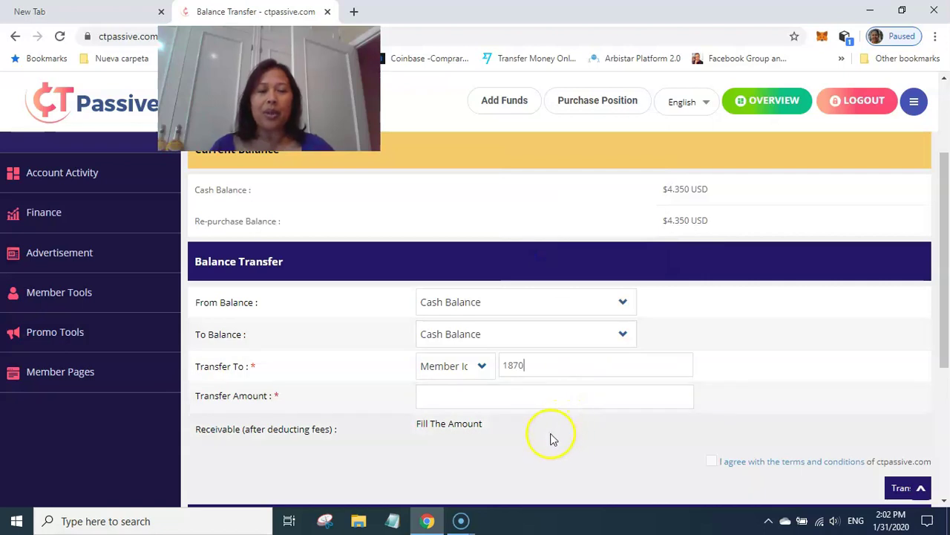
# Enter a transfer amount of 4.350.
pyautogui.click(445, 399)
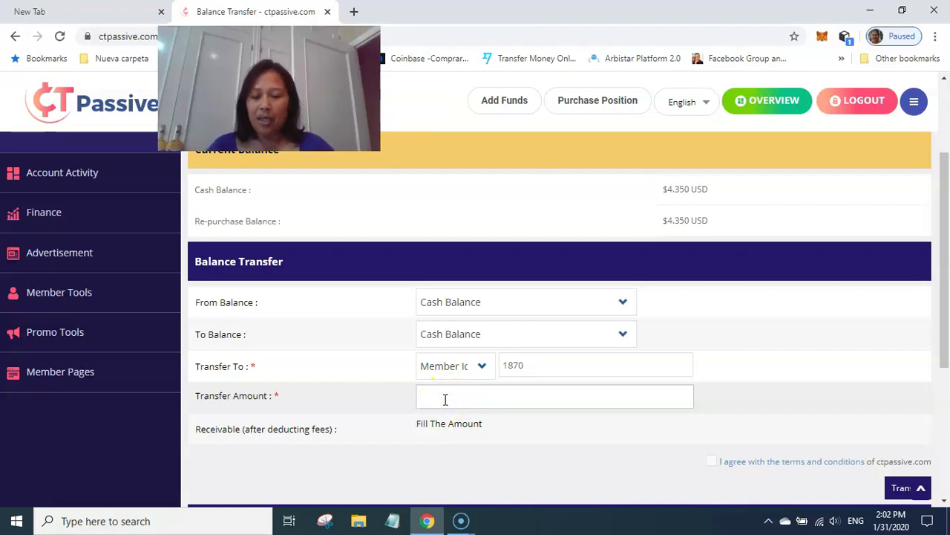
pyautogui.write('4.')
pyautogui.click(441, 388)
pyautogui.write('35')
pyautogui.click(448, 395)
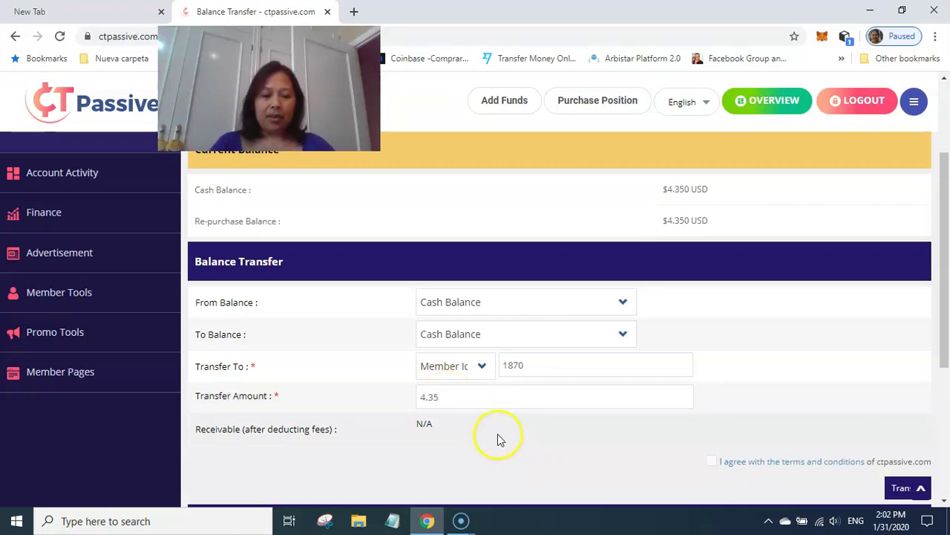
pyautogui.write('0')
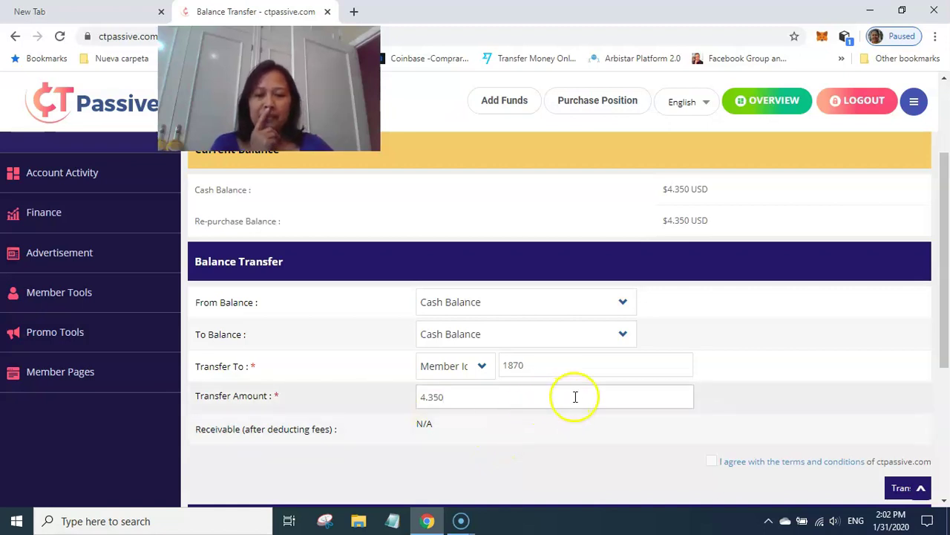
# Tick the 'I agree with the terms' checkbox.
pyautogui.scroll(-1, 577, 396)
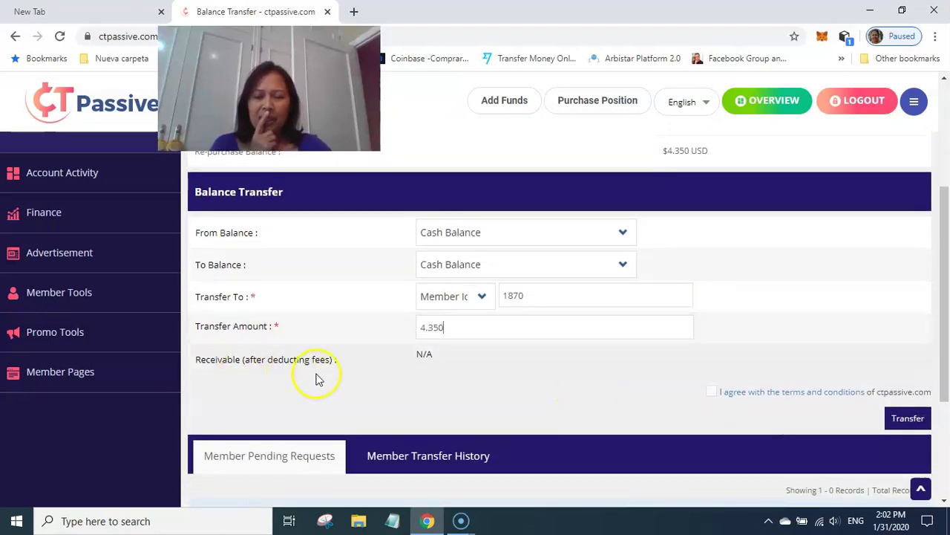
pyautogui.scroll(-1, 394, 327)
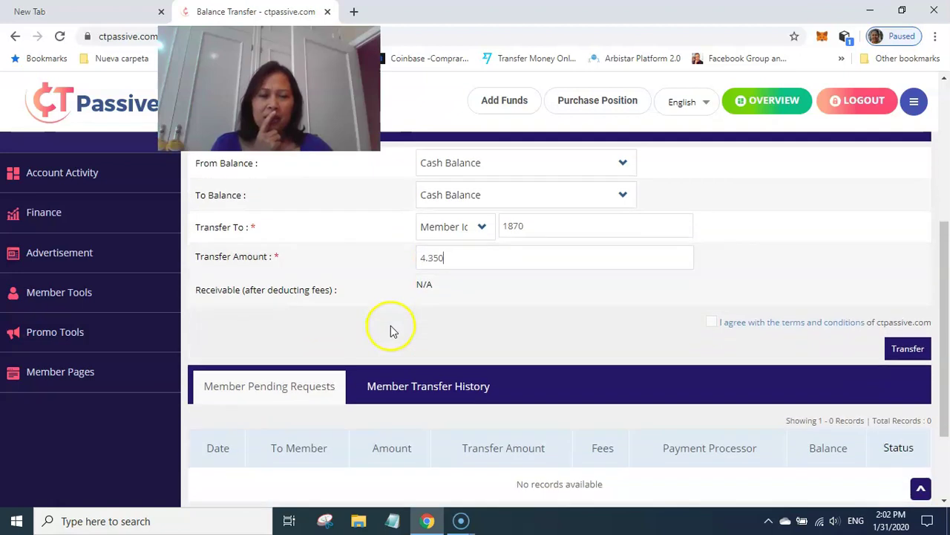
pyautogui.click(710, 322)
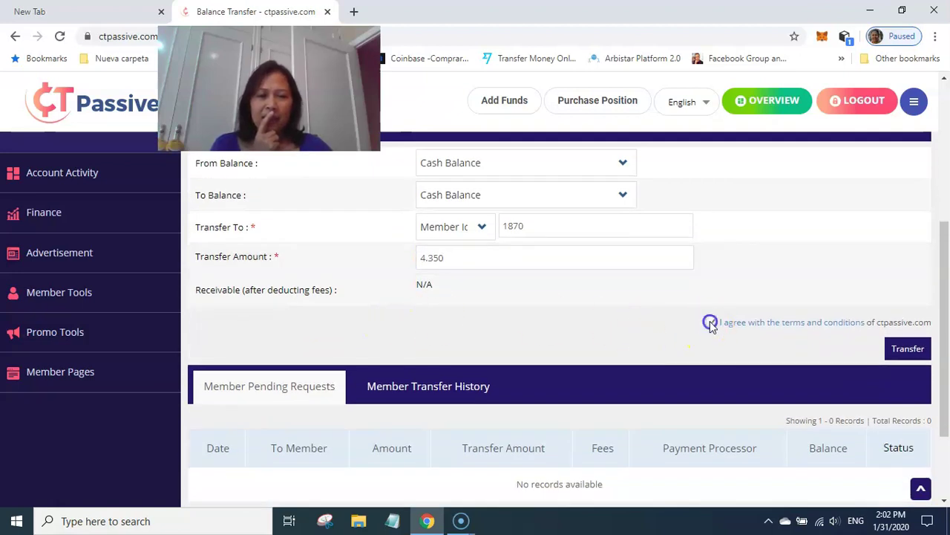
# Submit the 4.350 transfer and check the 'Minimum Balance Transfer Limit is $6 USD' error.
pyautogui.click(906, 351)
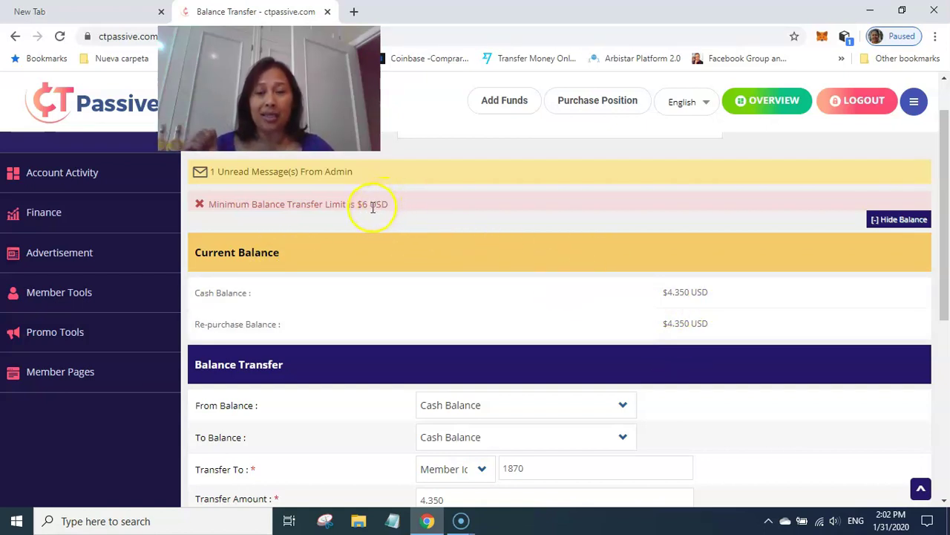
pyautogui.scroll(-2, 718, 346)
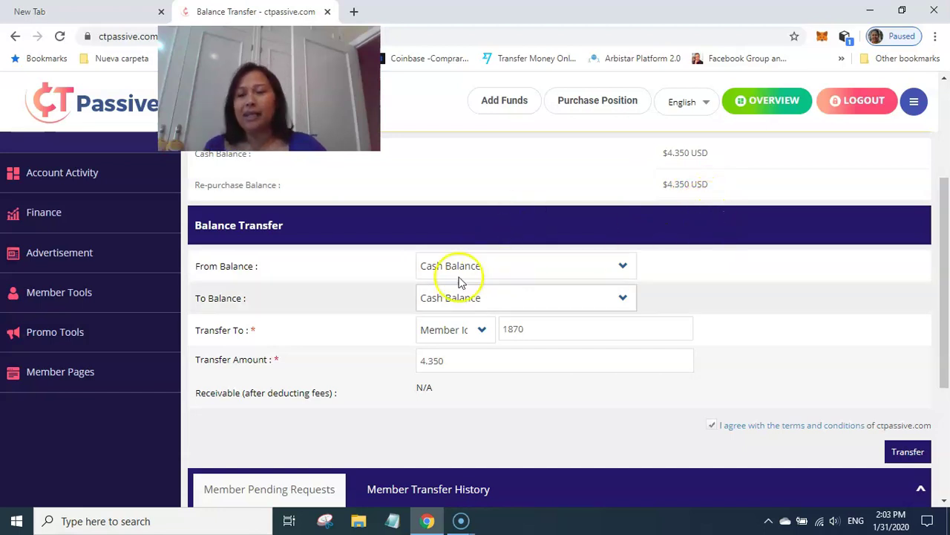
pyautogui.scroll(3, 424, 334)
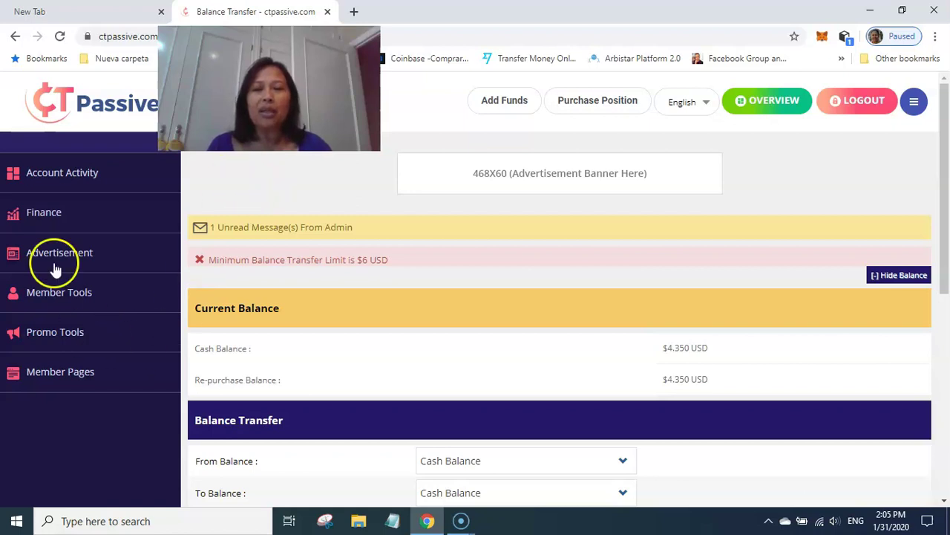
# Open the Profile page from the Account Activity sidebar menu.
pyautogui.moveTo(64, 181)
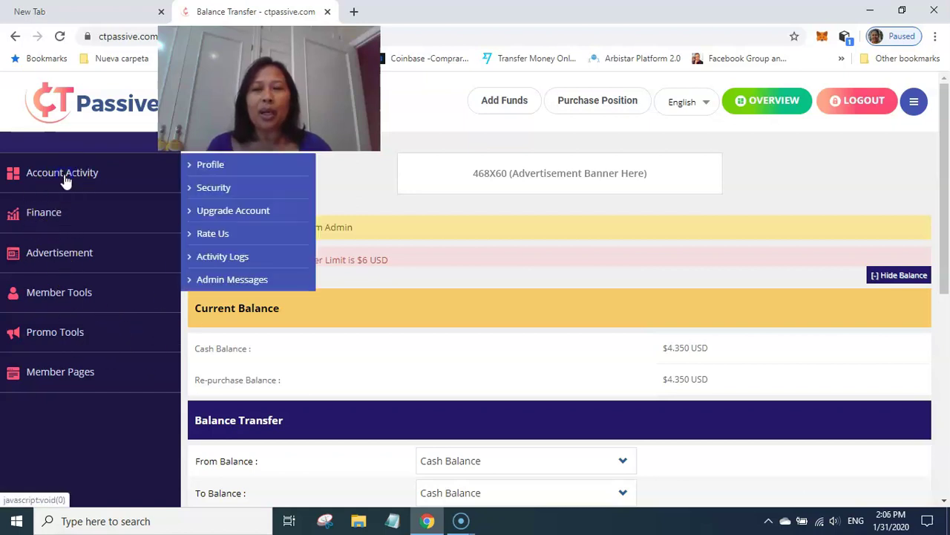
pyautogui.click(232, 170)
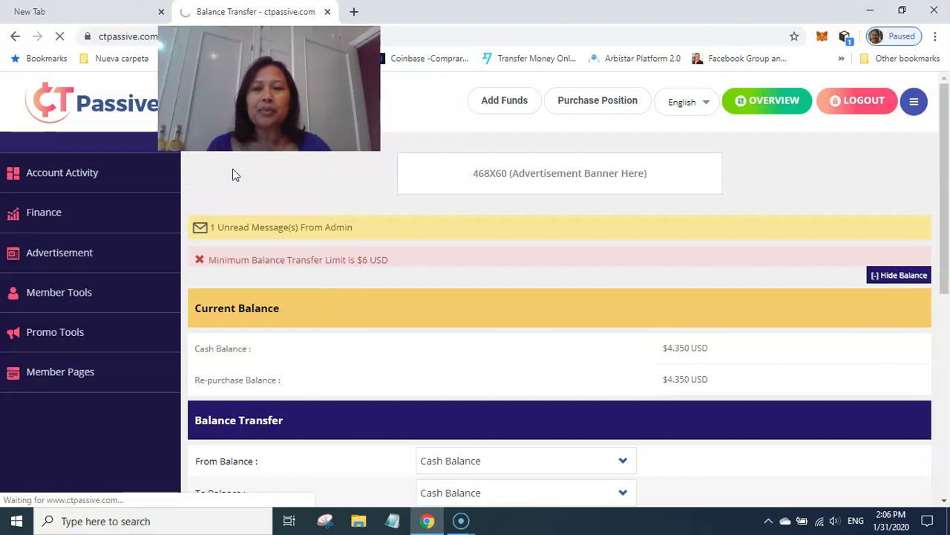